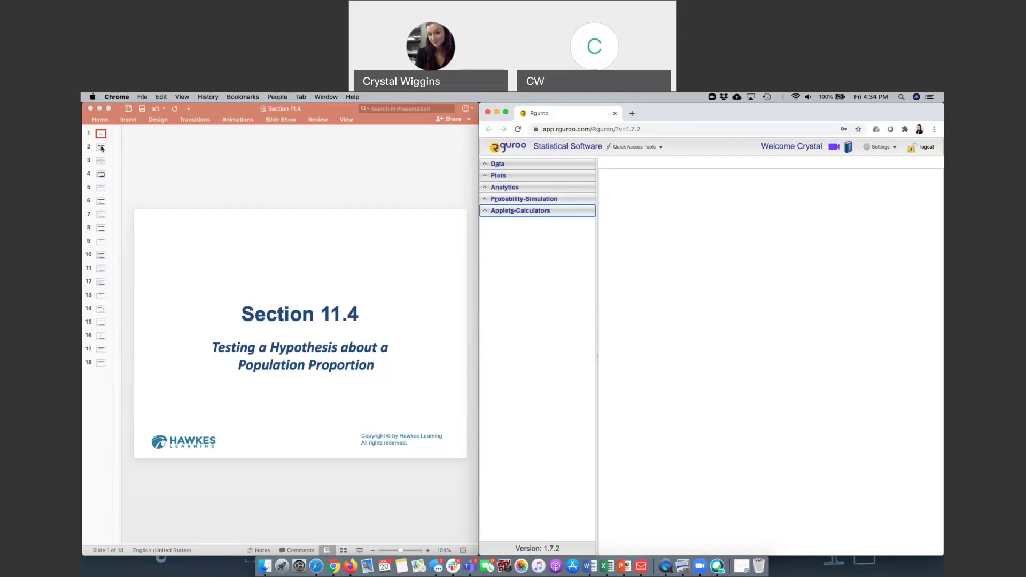
Display slide 2, 'Developing the Test', which replaces the mean μ with p for proportion tests
left_click(102, 149)
left_click(102, 148)
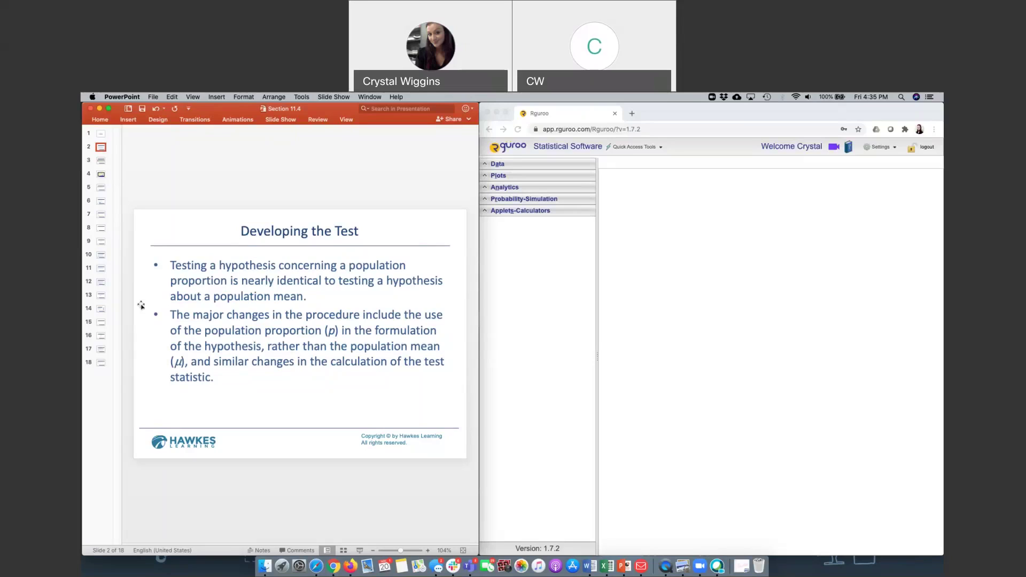
Go to slide 3, where Table 11.4.1 lists the two-tailed, right-tailed and left-tailed single-proportion hypotheses
left_click(102, 165)
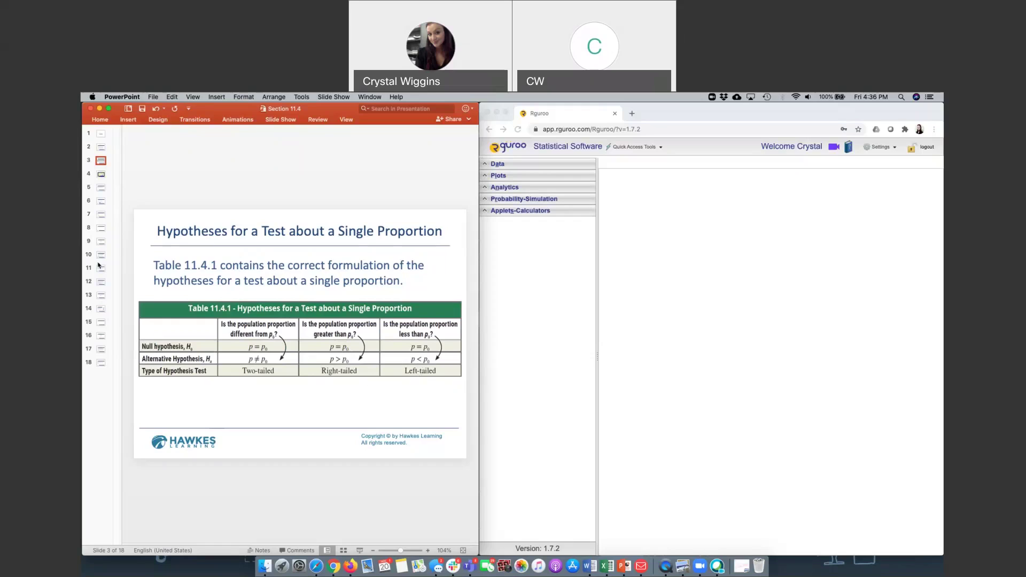
Display slide 4 with the population-proportion test assumptions and standard error formula
left_click(99, 177)
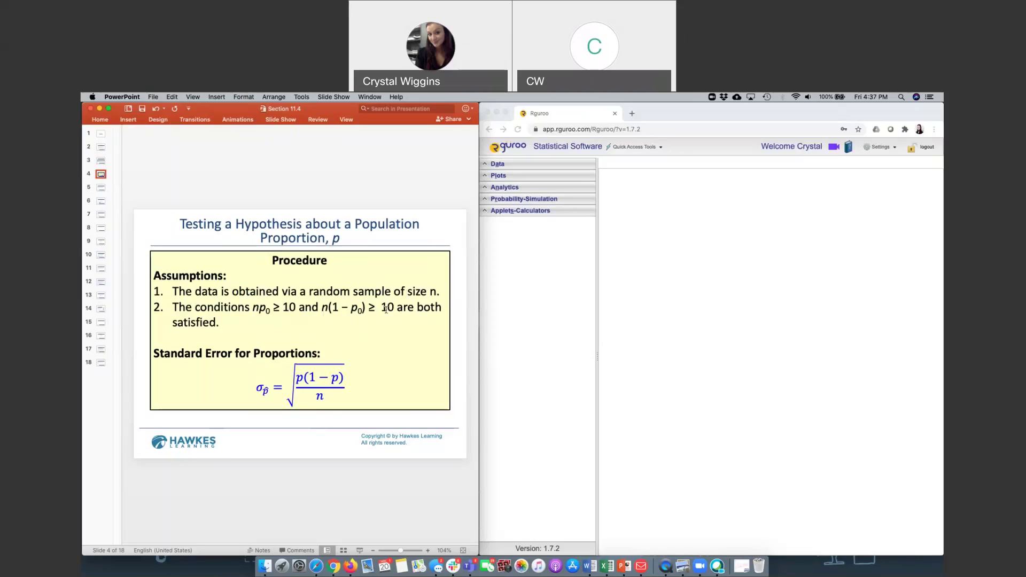
Show Example 11.4.1 on slide 5 and begin writing Ho: p and Ha: p beneath it
left_click(101, 188)
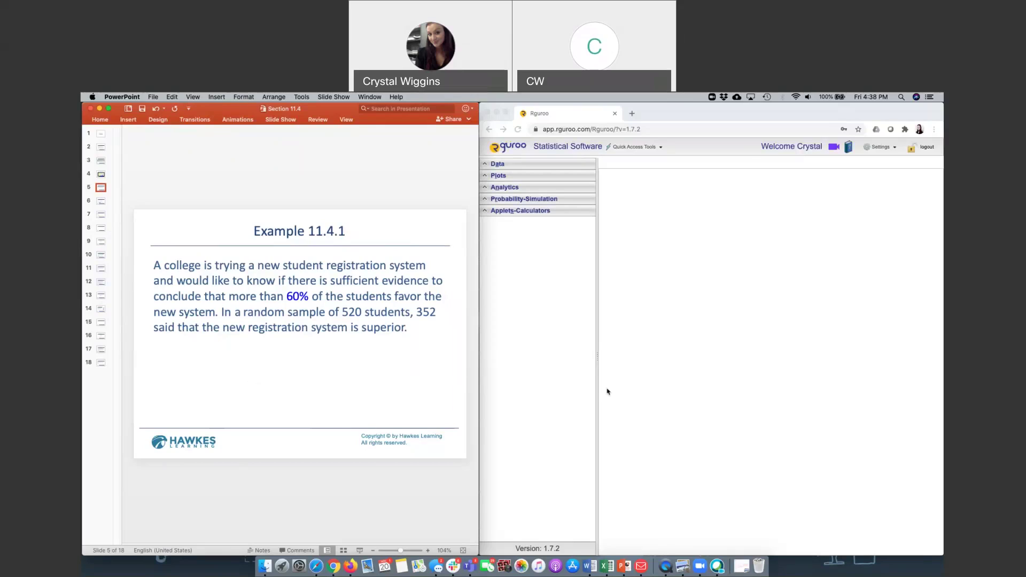
left_click(595, 355)
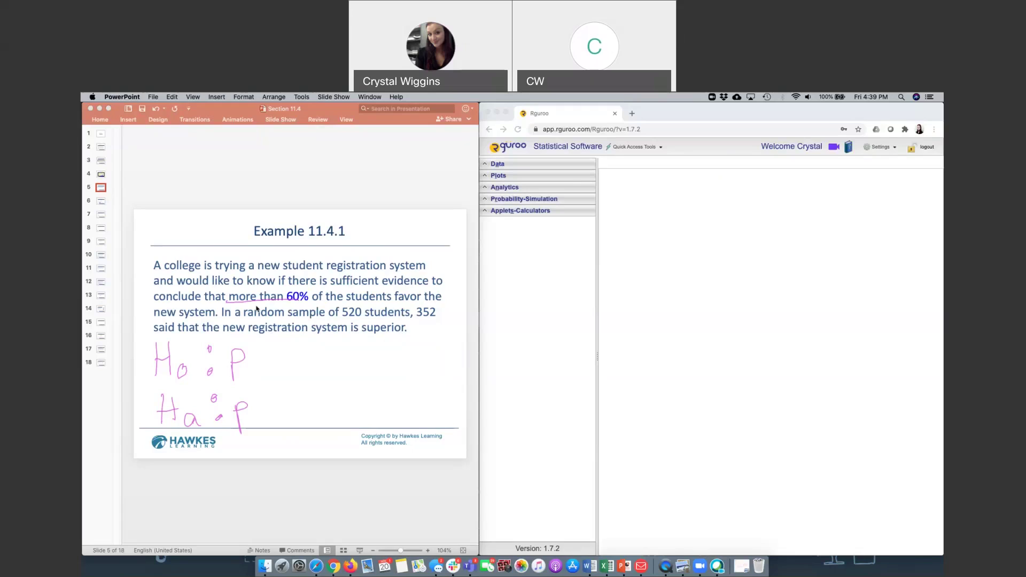
Handwrite Ha: p > .60 (Claim) and Ho: p ≤ .60 under the problem text
left_click_drag(262, 401, 261, 420)
left_click_drag(296, 414, 312, 410)
left_click_drag(332, 398, 390, 425)
mouse_move(402, 394)
left_mouse_down()
mouse_move(404, 422)
mouse_move(423, 421)
left_mouse_up()
mouse_move(428, 401)
left_mouse_down()
mouse_move(428, 415)
mouse_move(455, 416)
mouse_move(452, 429)
left_mouse_up()
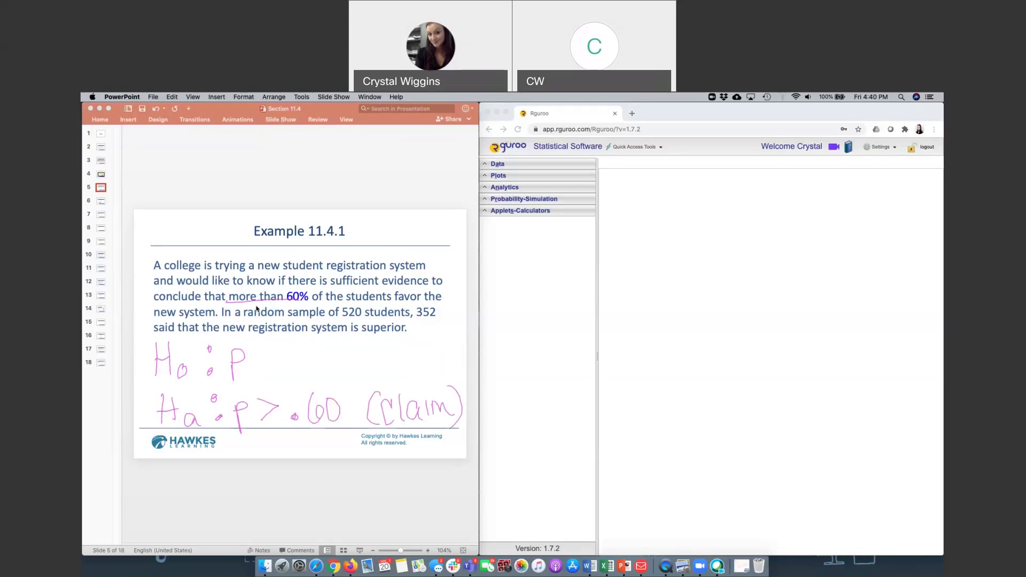
mouse_move(274, 340)
left_mouse_down()
mouse_move(277, 370)
mouse_move(297, 371)
left_mouse_up()
mouse_move(322, 336)
left_mouse_down()
mouse_move(319, 364)
mouse_move(343, 346)
left_mouse_up()
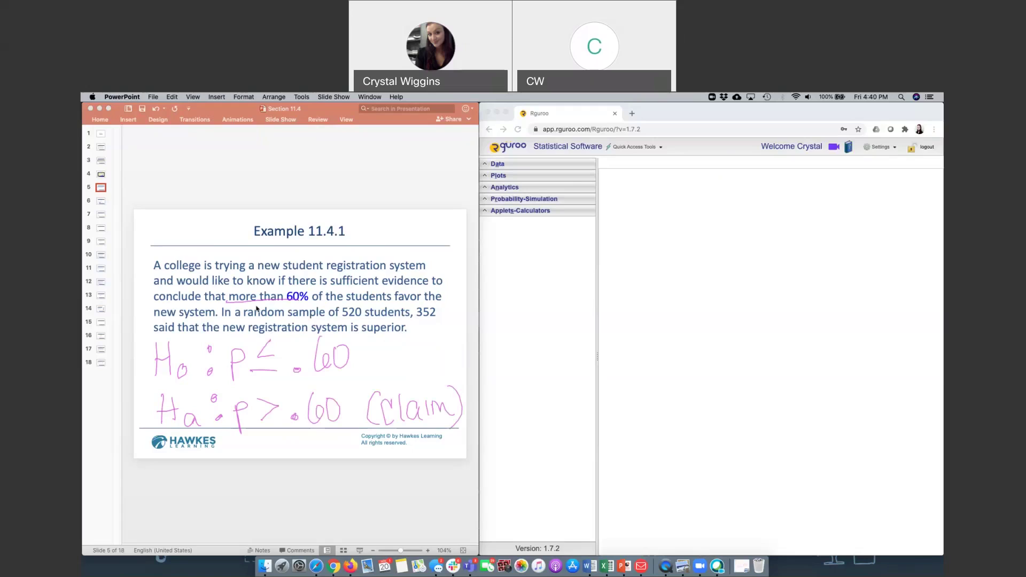
mouse_move(256, 349)
left_mouse_down()
mouse_move(278, 354)
mouse_move(280, 368)
left_mouse_up()
Move through slide 6 to slide 7, which checks the random sample, np0 = 312 and n(1 − p0) = 208
left_click(102, 202)
left_click(102, 202)
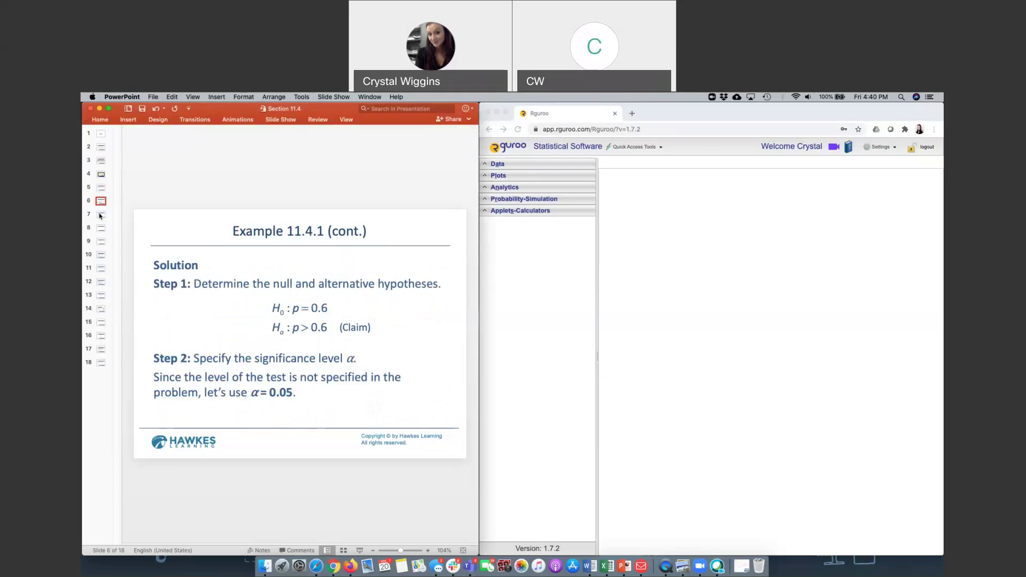
left_click(100, 215)
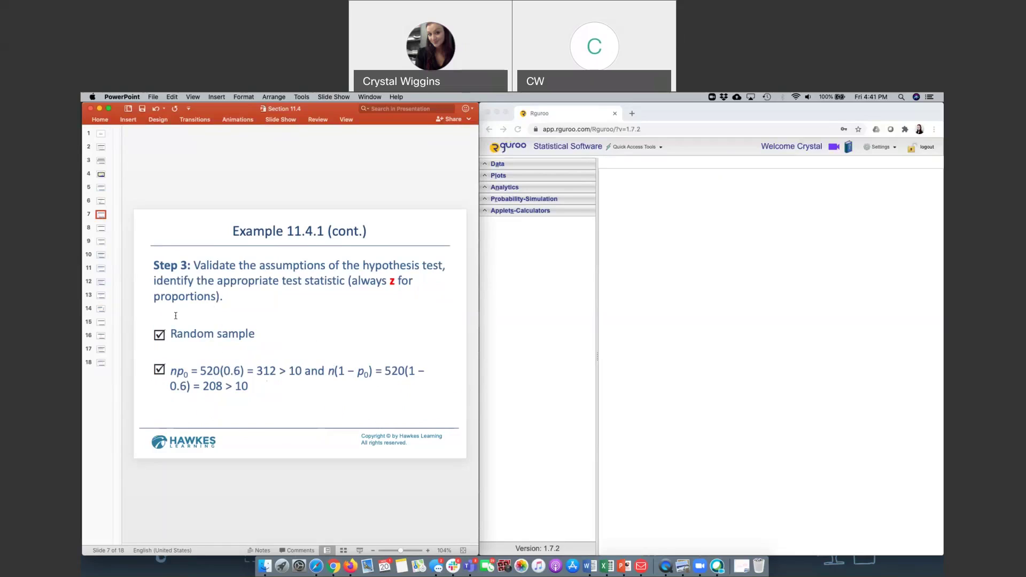
Select slide 8, then open Rguroo's One Population Proportion Inference dialog
left_click(101, 228)
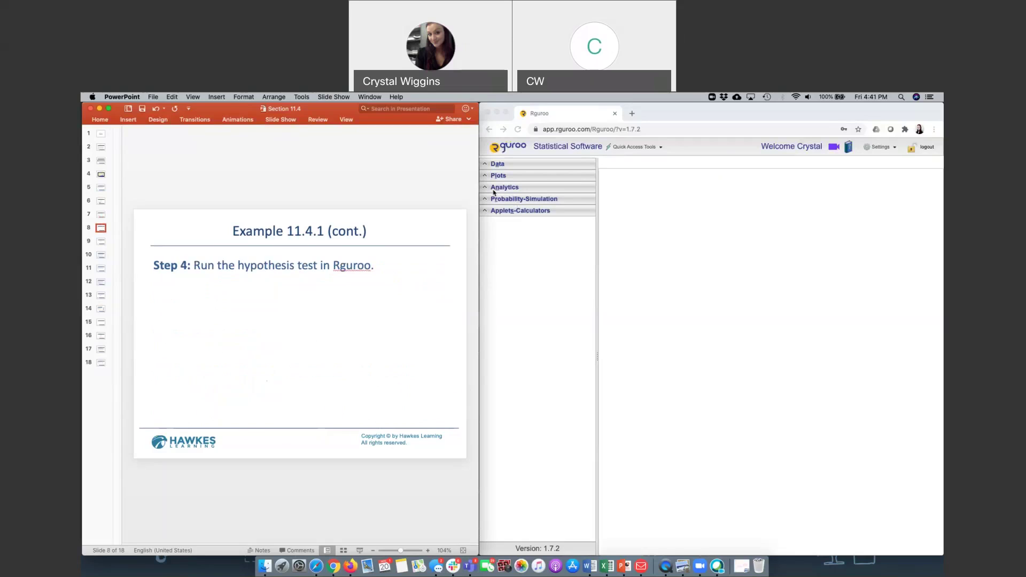
left_click(487, 188)
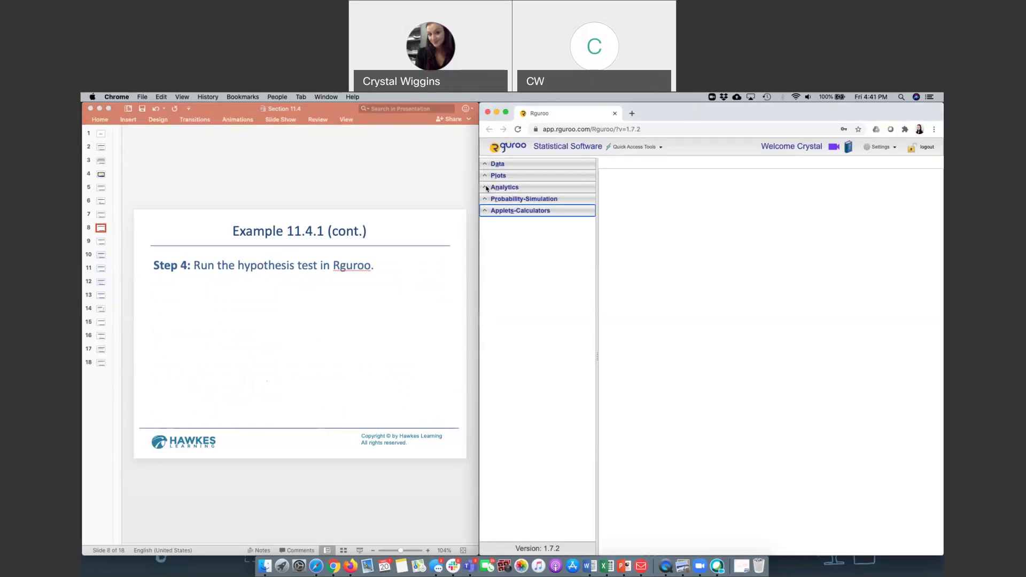
left_click(487, 189)
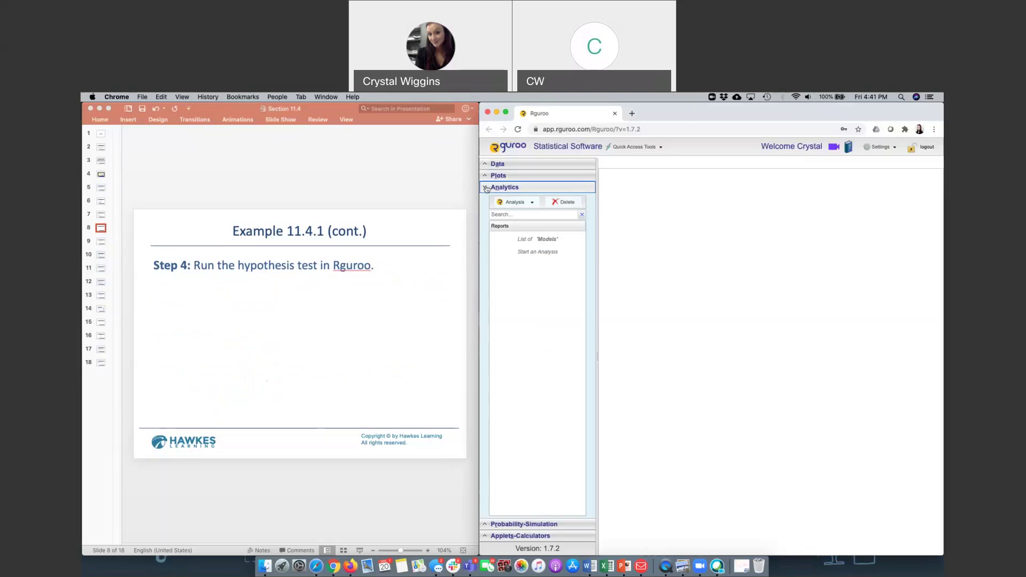
left_click(532, 203)
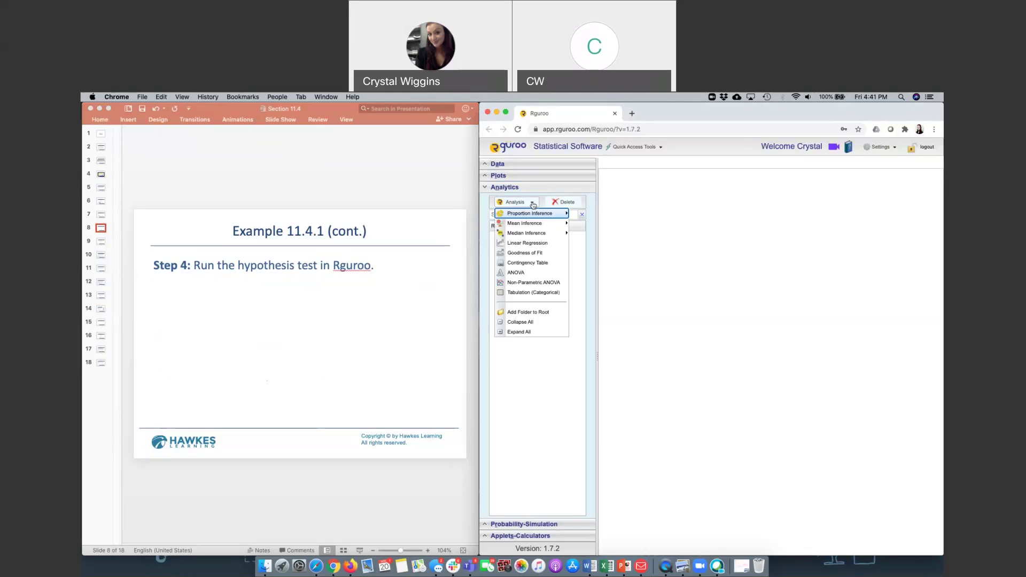
mouse_move(554, 215)
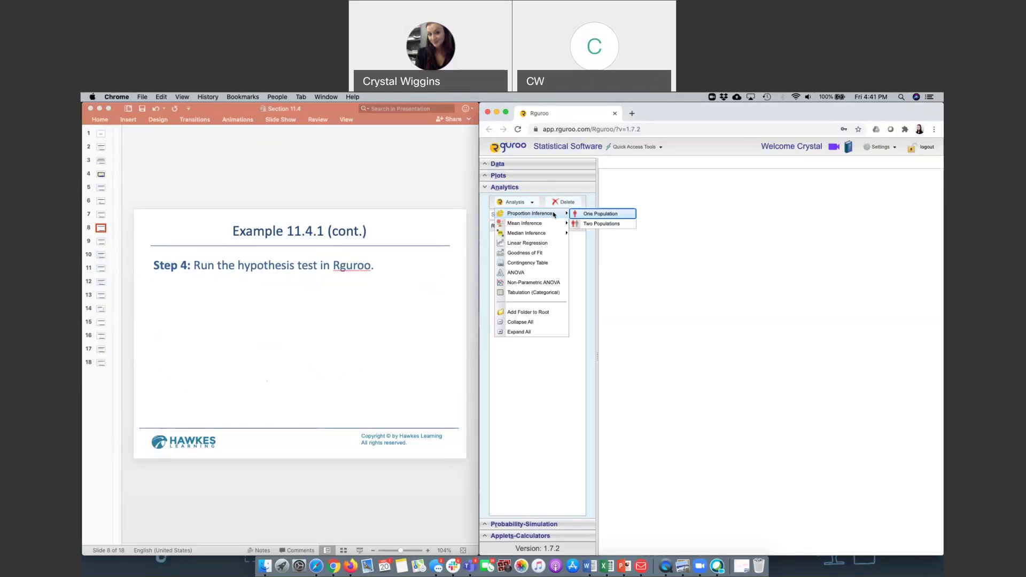
left_click(586, 217)
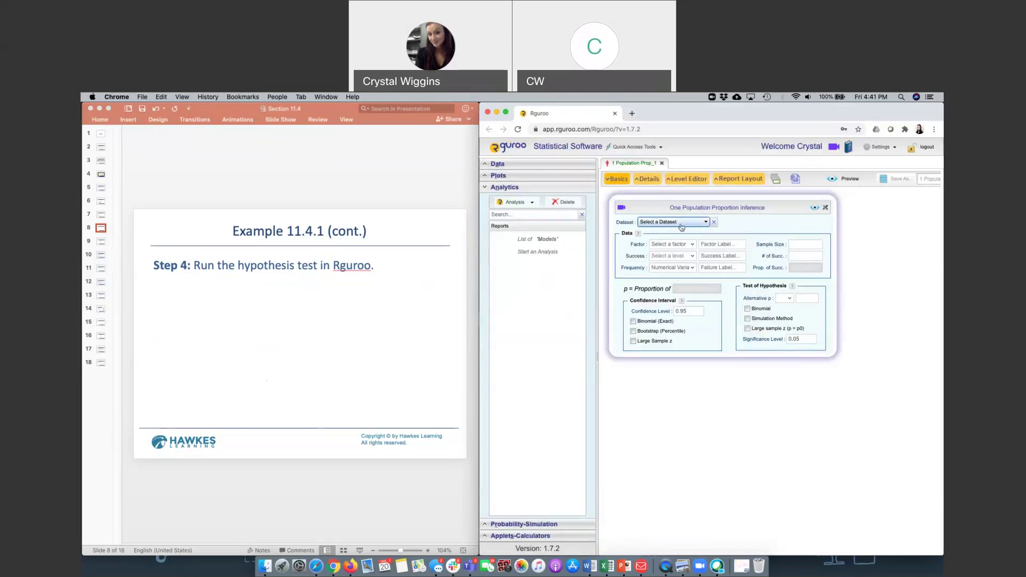
Enter the factor label 'Students' and the success label 'in favor of the new syste', rechecking the problem slide
left_click(738, 240)
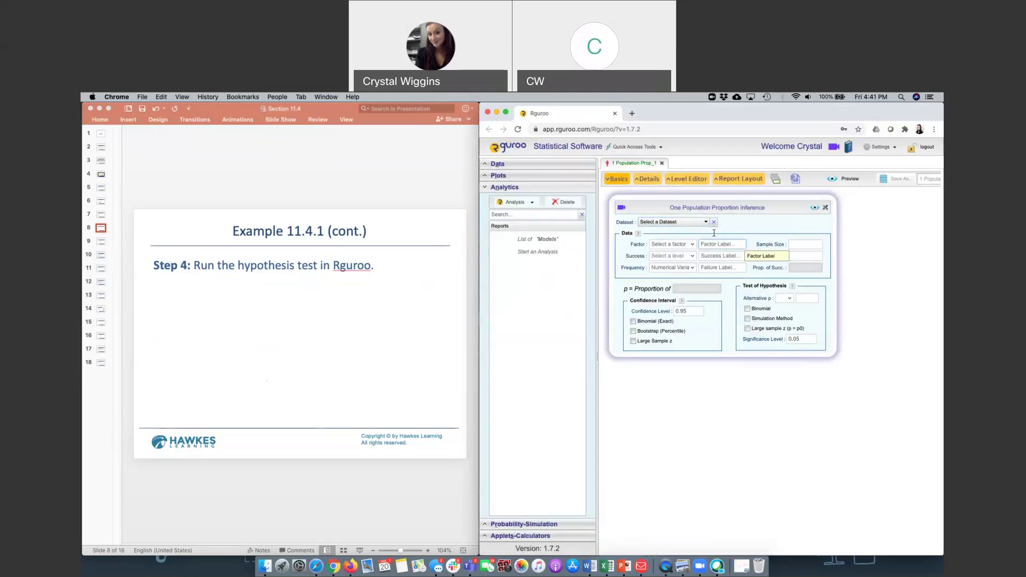
left_click(103, 189)
left_click(103, 190)
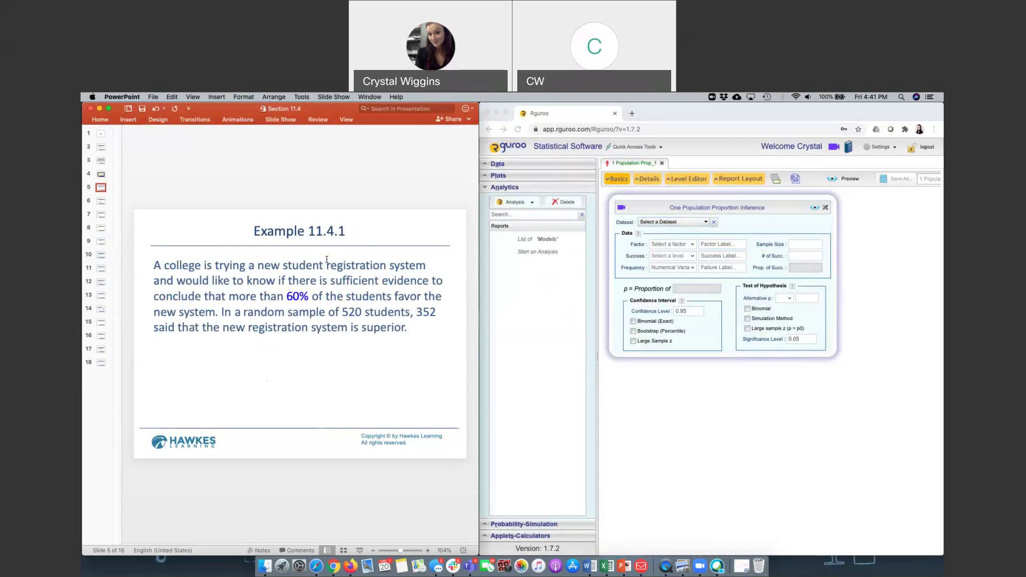
left_click(714, 244)
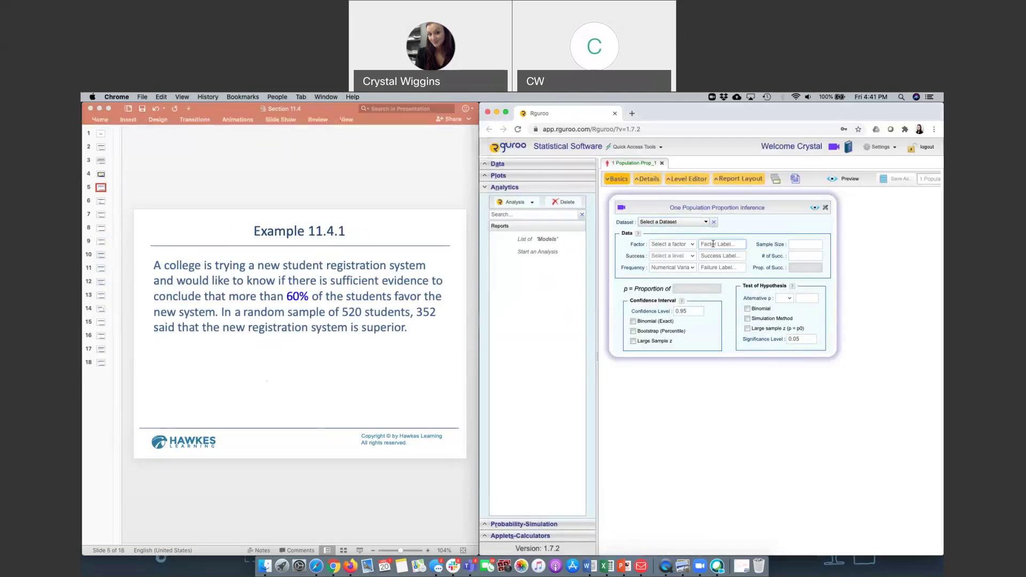
type("Students")
left_click(707, 258)
type("in fav")
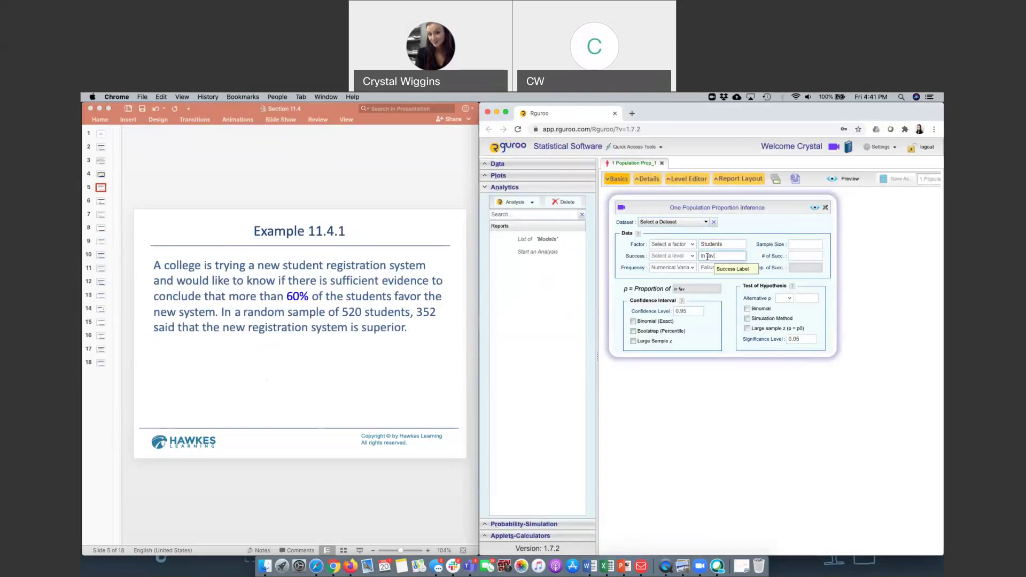
type("or of the ")
type("new")
type(" system")
Enter sample size 520 and 352 successes, set alternative p > 0.60, and select Large sample z
left_click(803, 243)
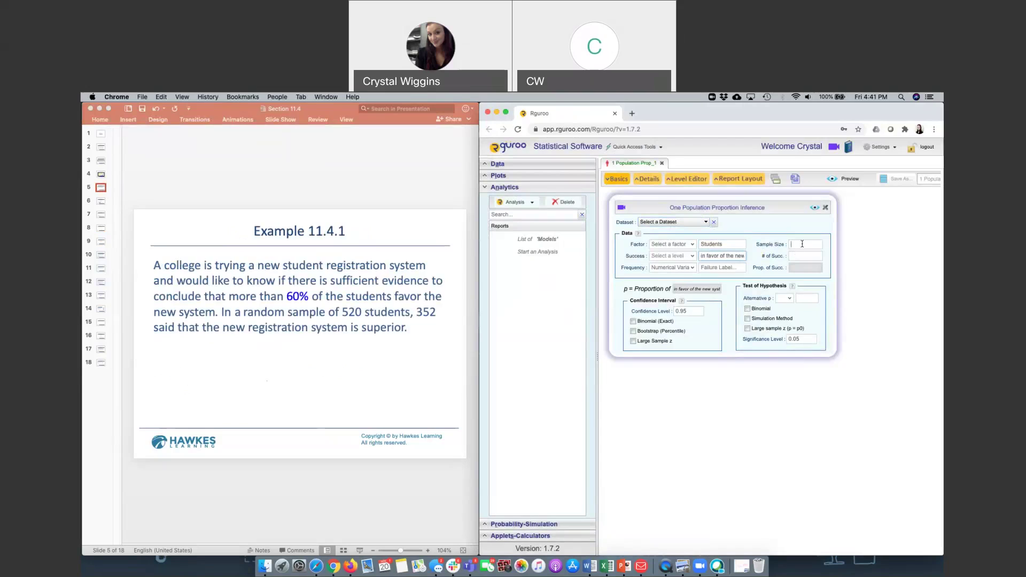
type("520")
left_click(805, 255)
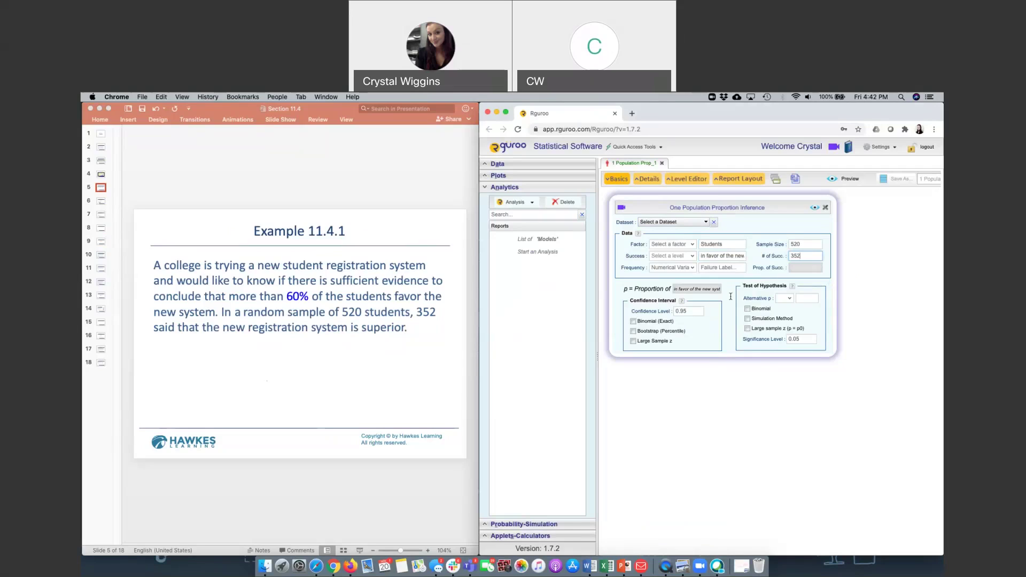
left_click(792, 301)
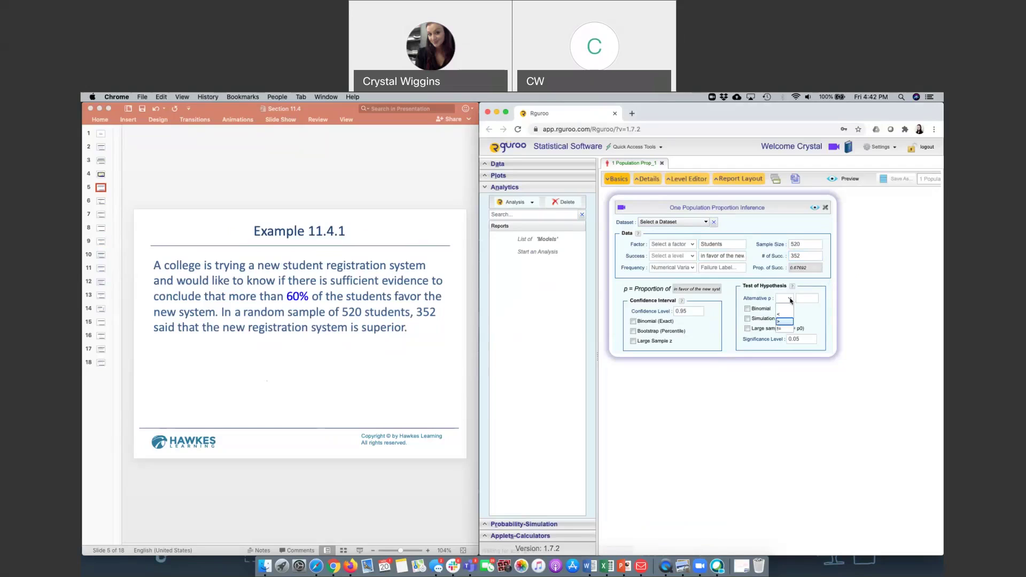
left_click(783, 325)
left_click(806, 299)
type("0.60")
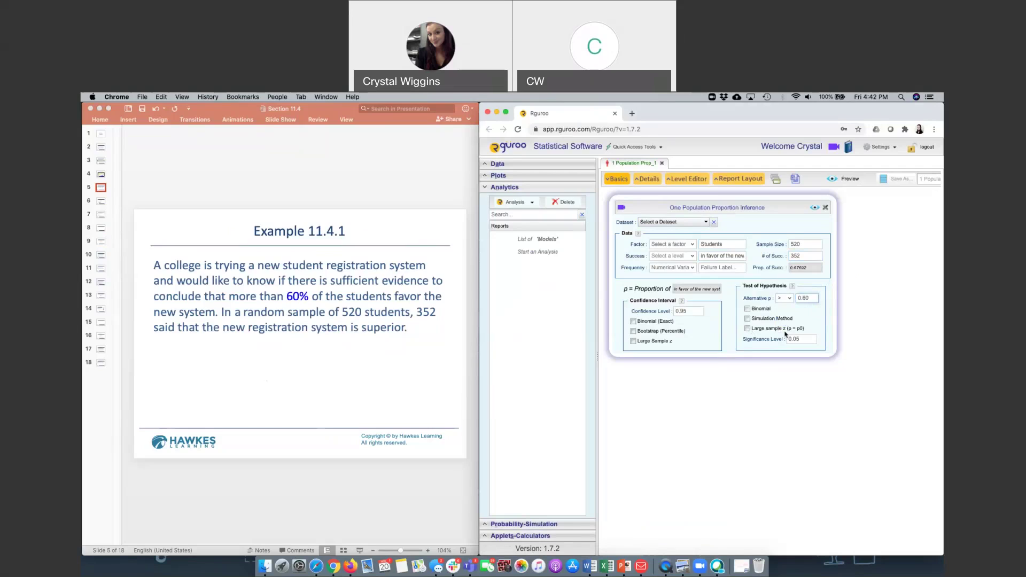
left_click(748, 329)
Run the analysis and review the report: z = 3.5806, p-value 0.00017142, and the P-value graph
left_click(816, 209)
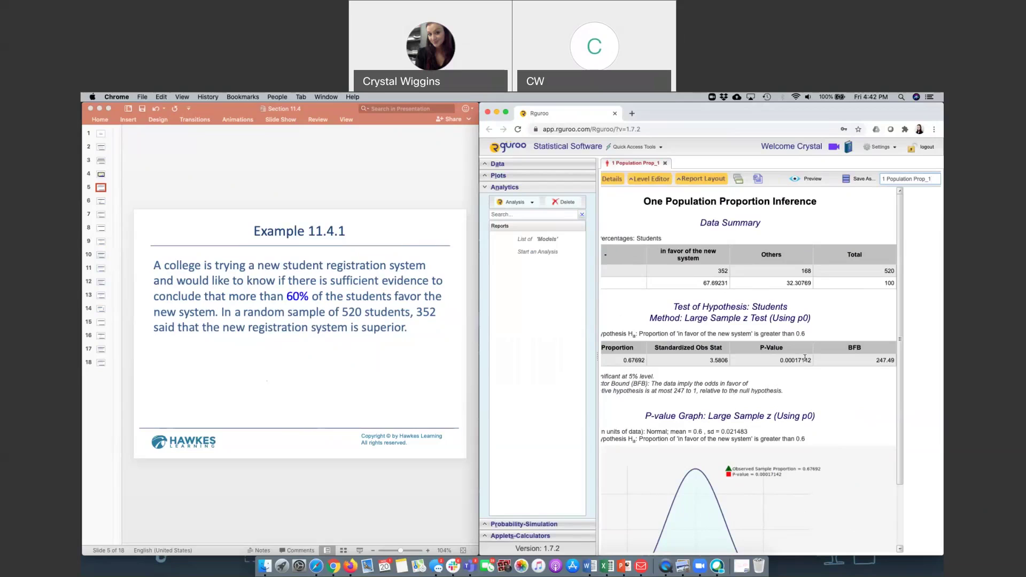
scroll(795, 377, "down", 3)
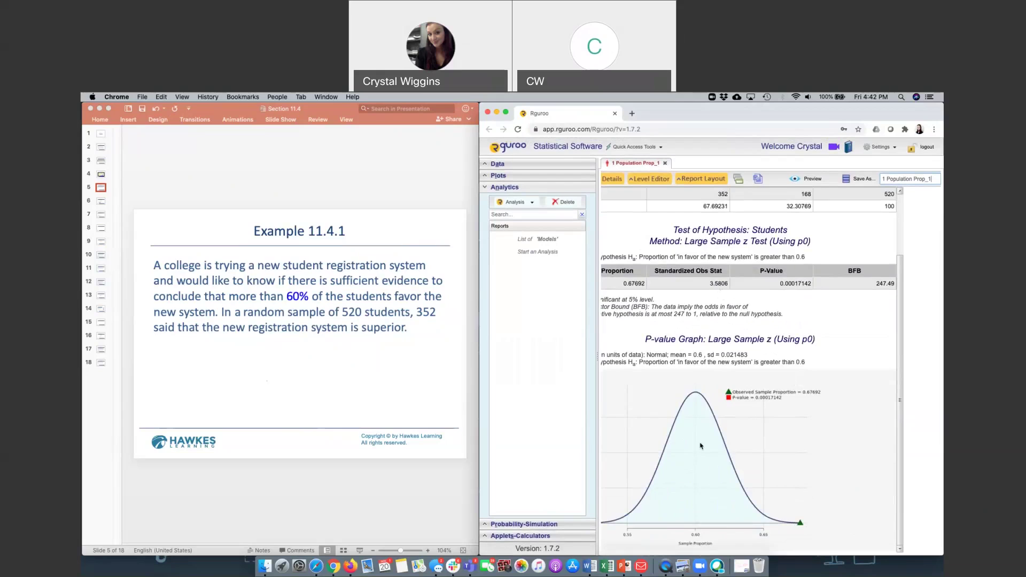
scroll(701, 446, "up", 3)
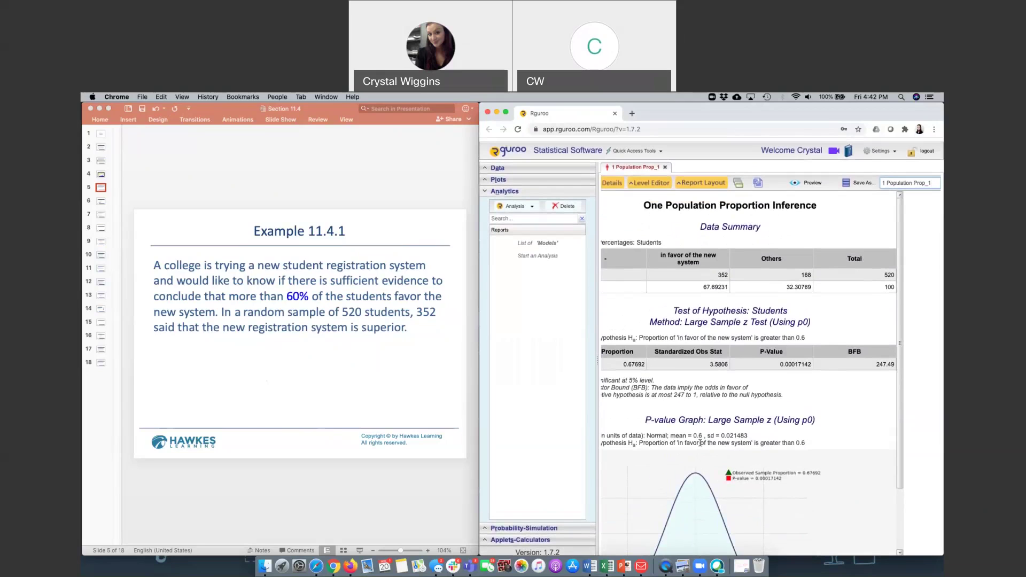
Return to the slides and reach slide 10, where z = 3.58 falls in the rejection region
left_click(123, 164)
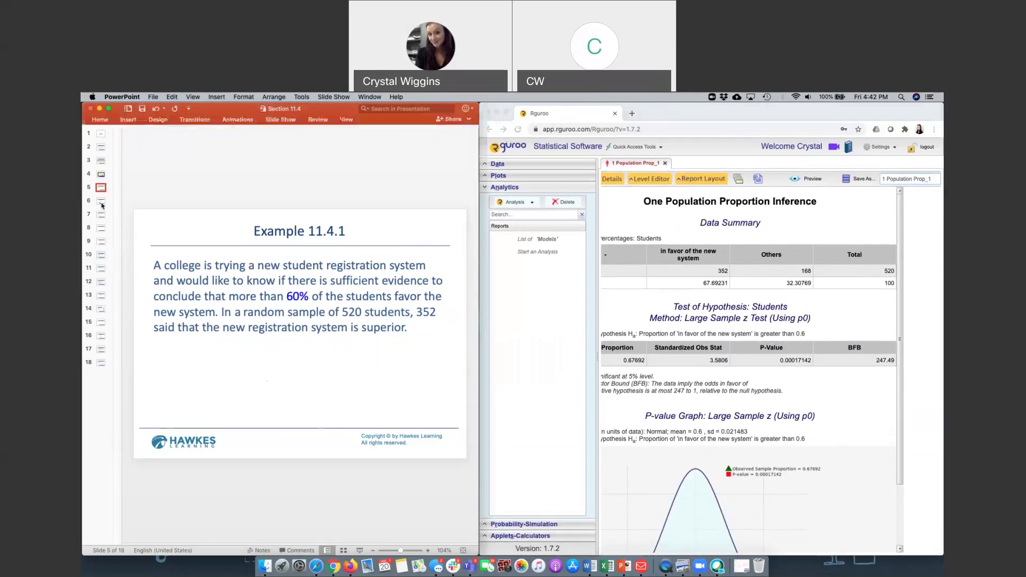
left_click(101, 202)
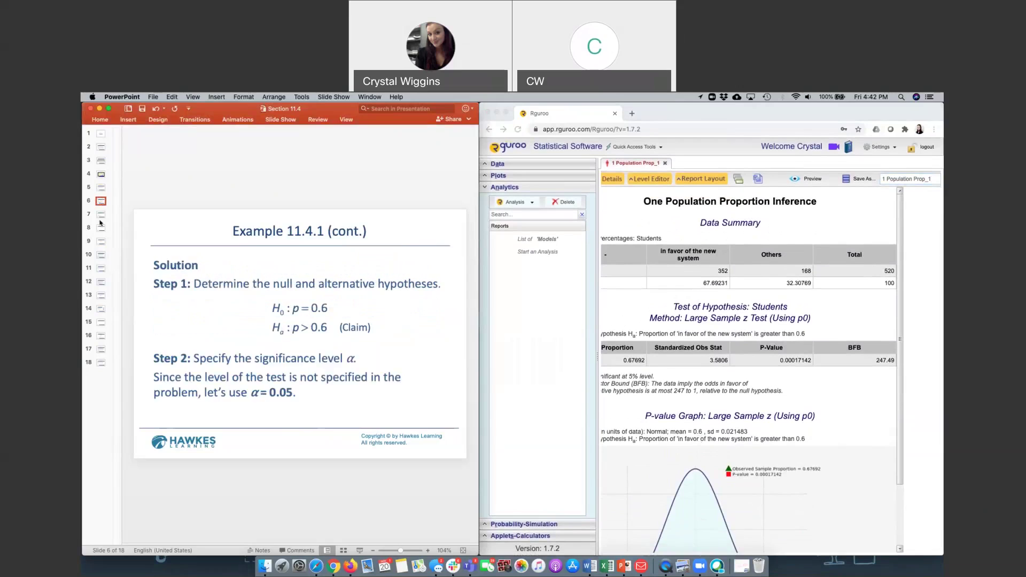
left_click(101, 243)
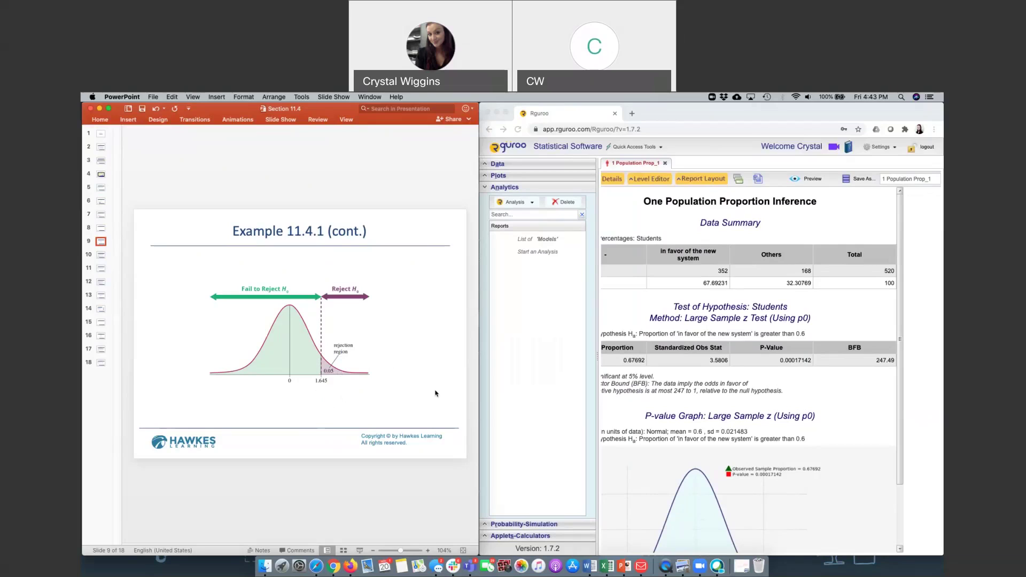
scroll(801, 367, "down", 1)
Move past the Step 5 decision slide to slide 11, Example 11.4.1's Step 6 conclusion
left_click(101, 256)
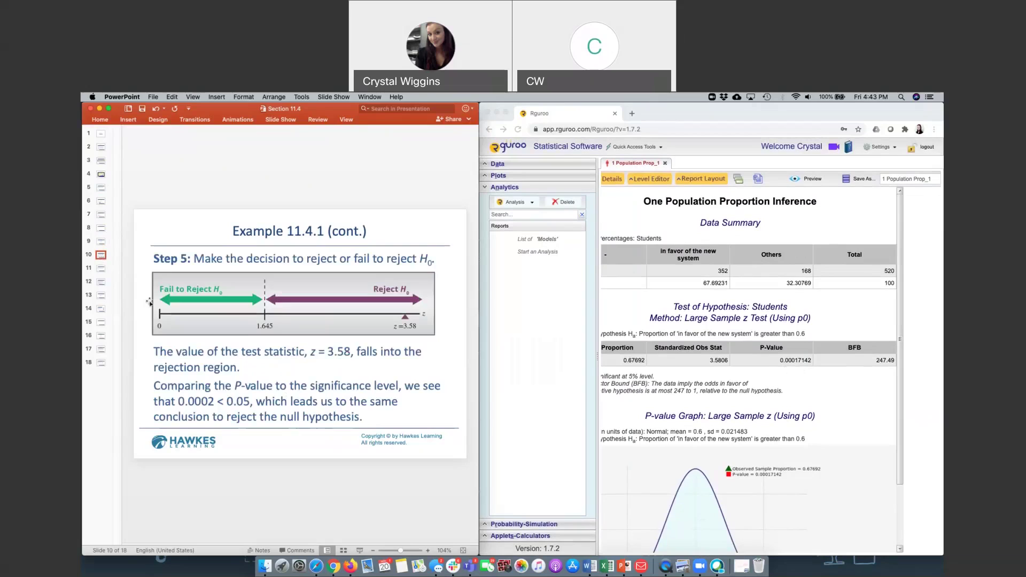
left_click(100, 269)
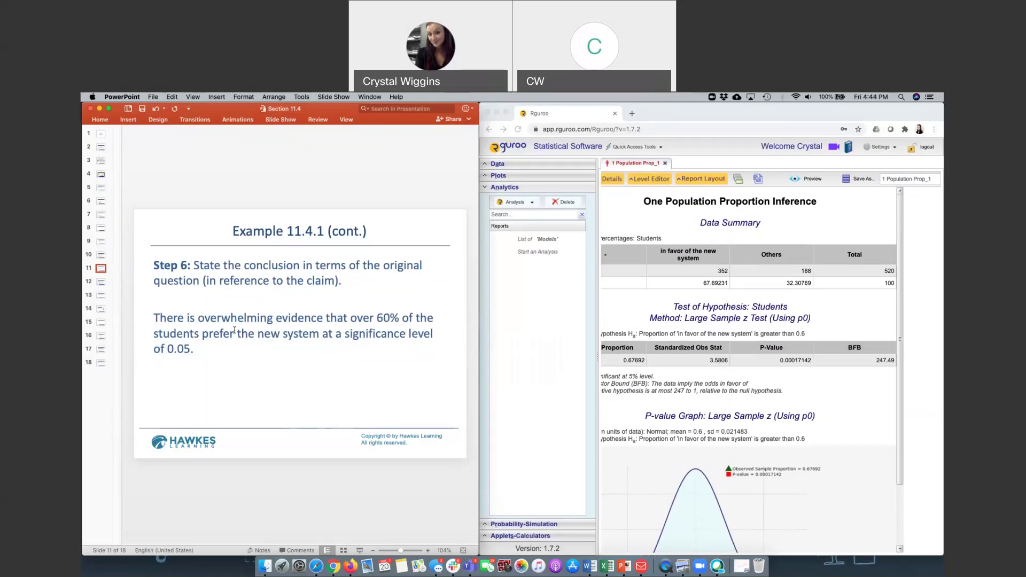
Show slide 12, the Example 11.4.2 toll bridge problem, and highlight the word 'majority'
left_click(101, 282)
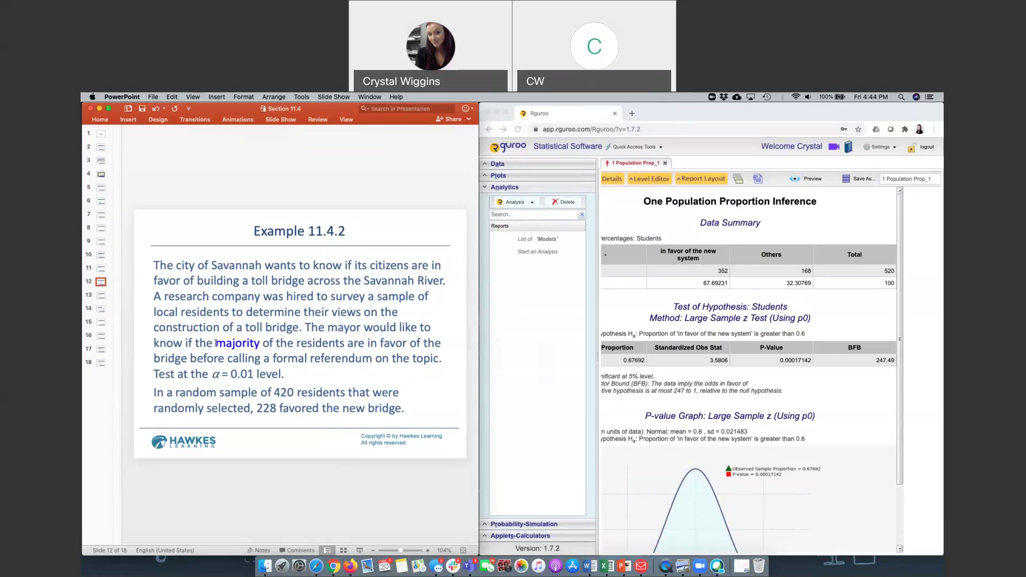
left_click_drag(216, 343, 261, 342)
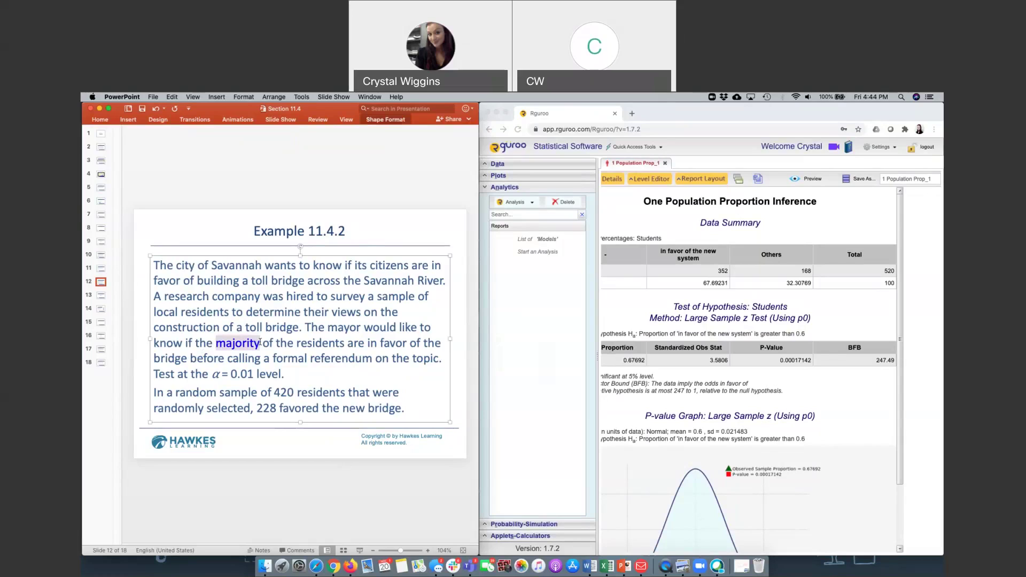
left_click(100, 297)
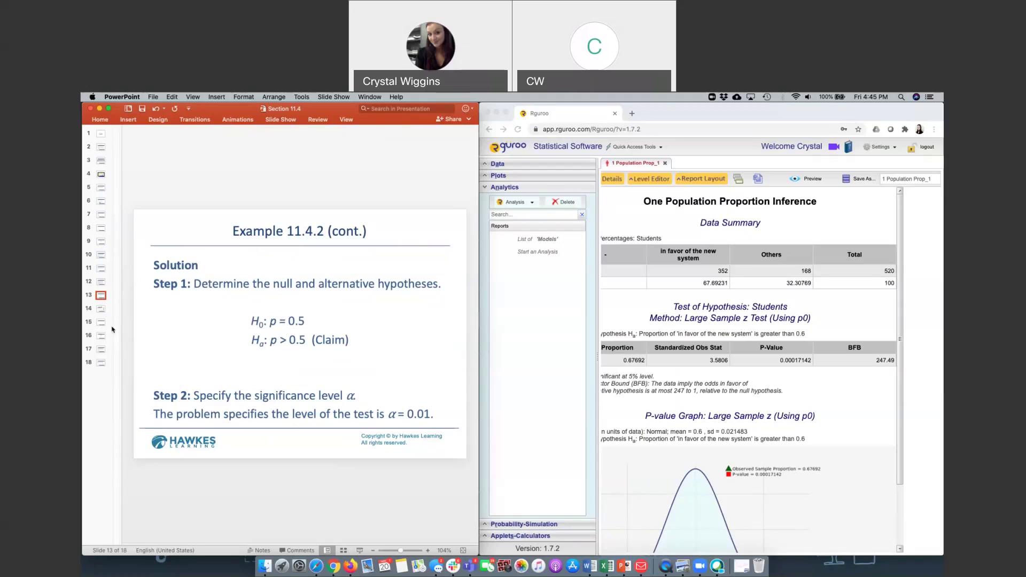
left_click(102, 310)
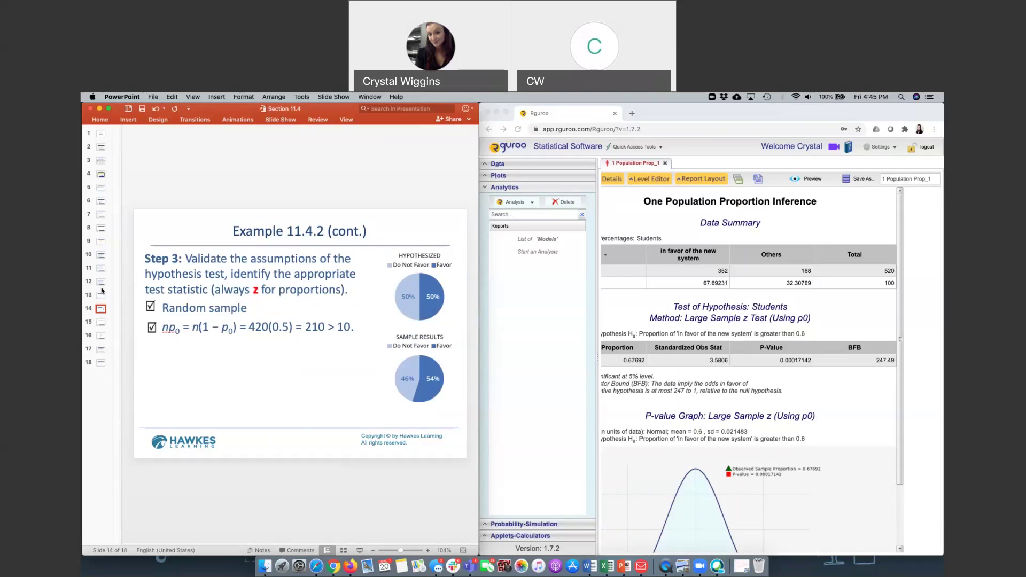
left_click(101, 269)
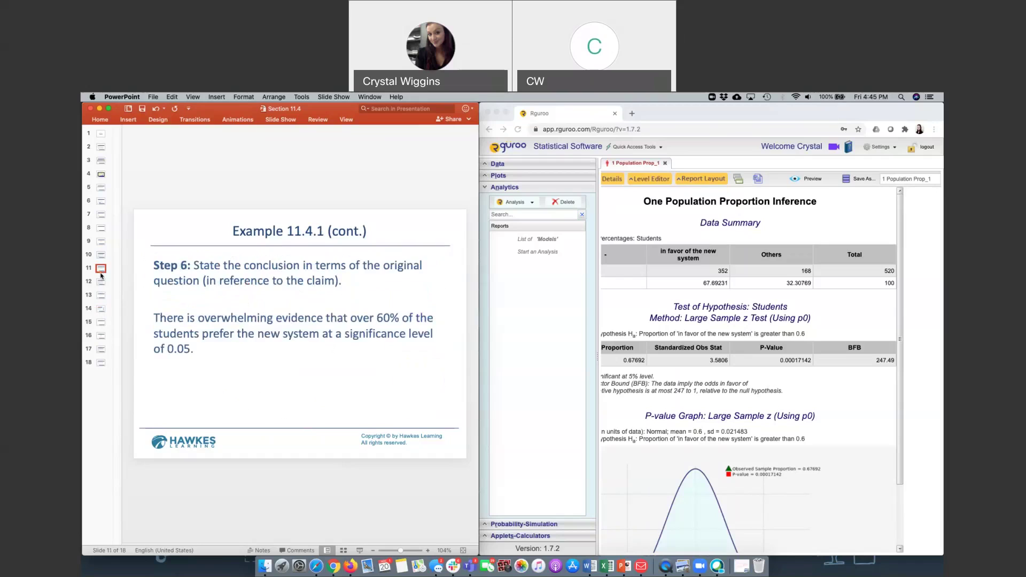
left_click(101, 280)
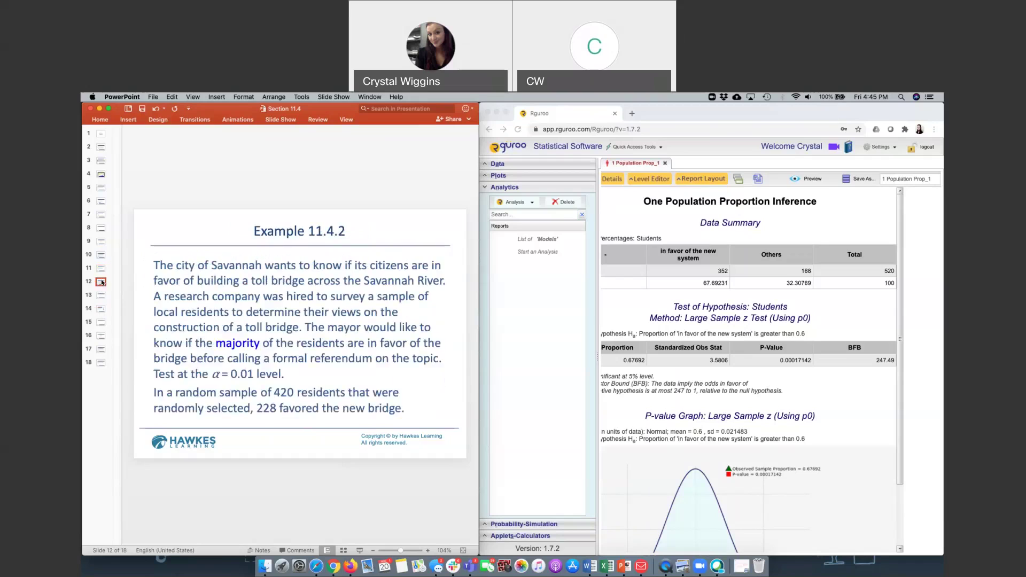
Start a one-population proportion inference in Rguroo labelled 'Citizens' and 'in favor of bridge'
left_click(533, 205)
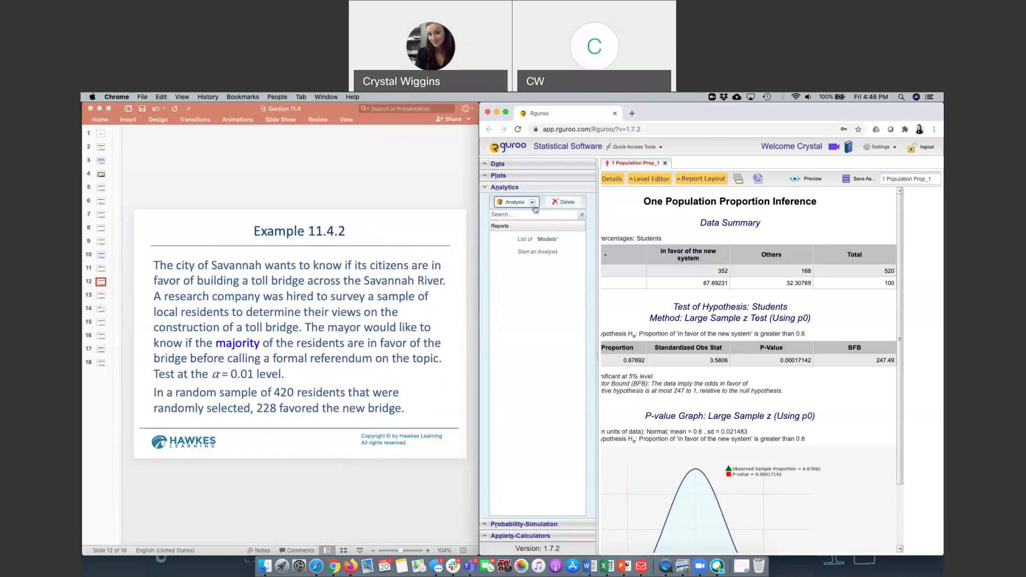
left_click(533, 203)
mouse_move(562, 213)
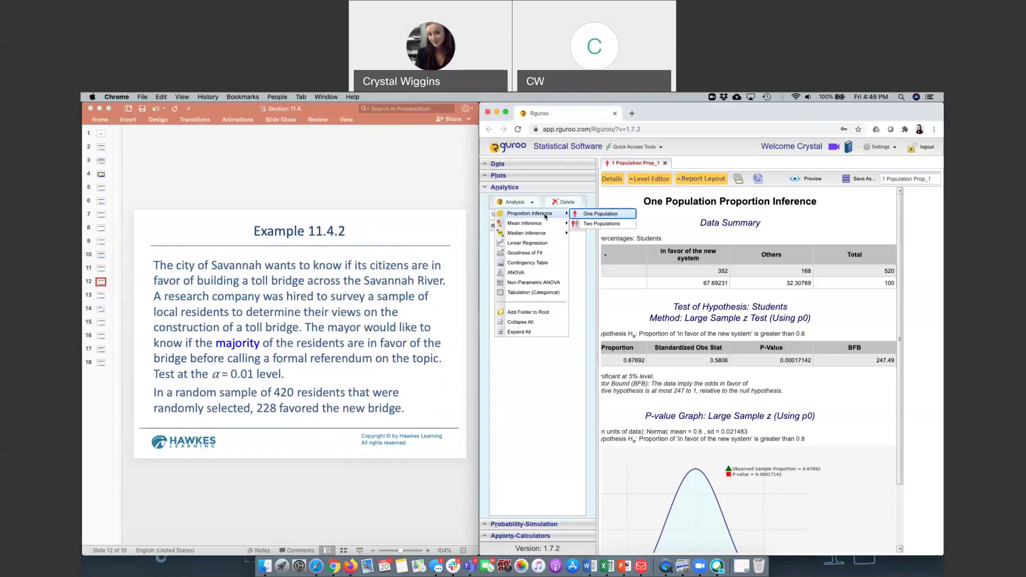
left_click(593, 214)
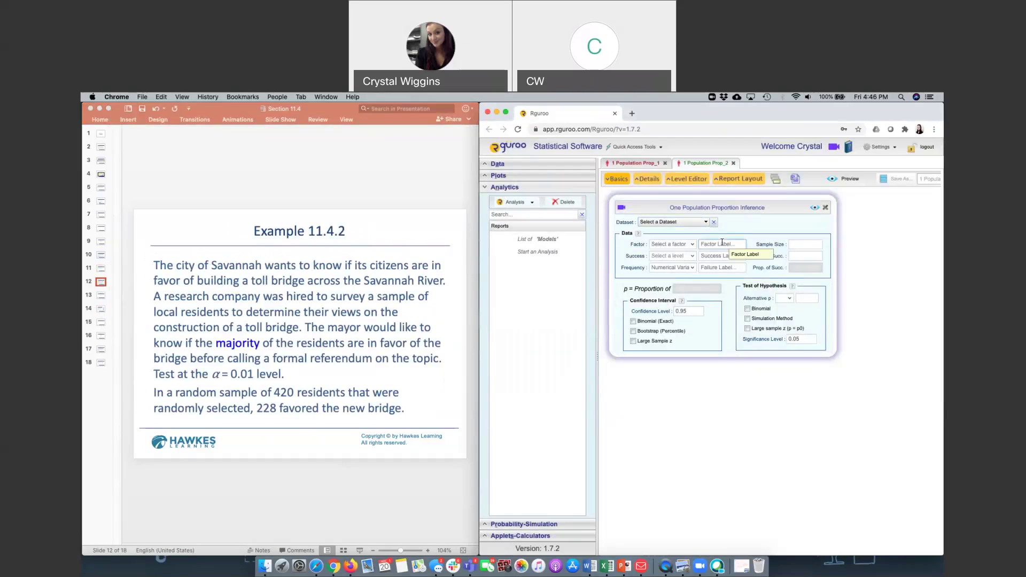
type("Citizens")
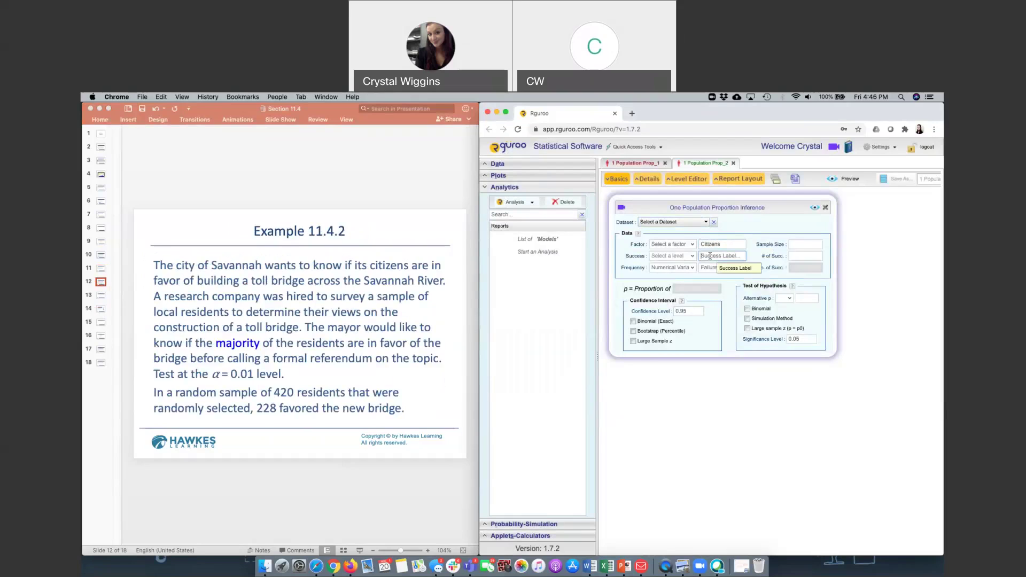
type("in favor of bridge")
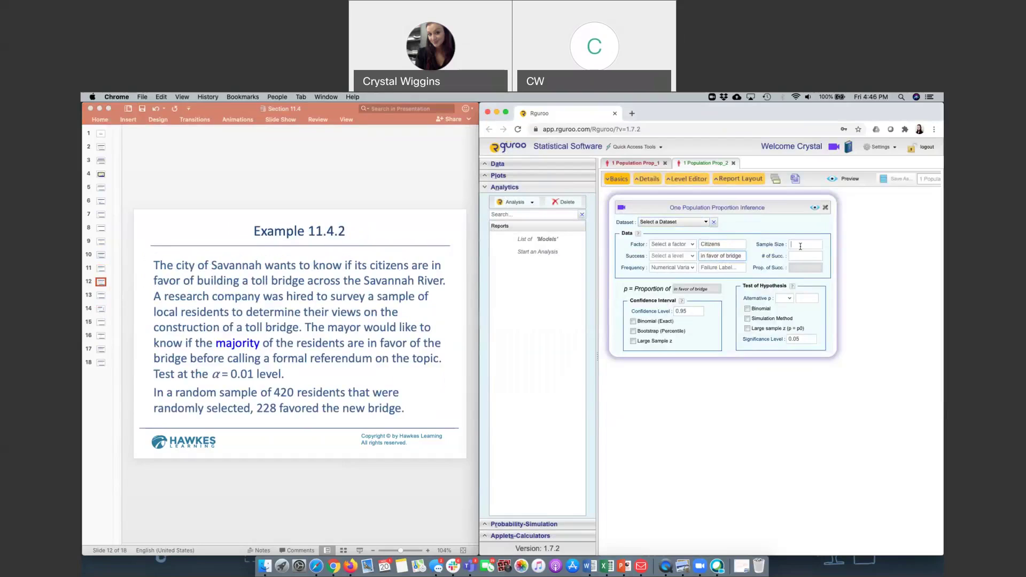
Enter sample size 420, 228 successes, alternative p > 0.50, large-sample z, significance 0.01
left_click(800, 245)
type("420")
left_click(810, 257)
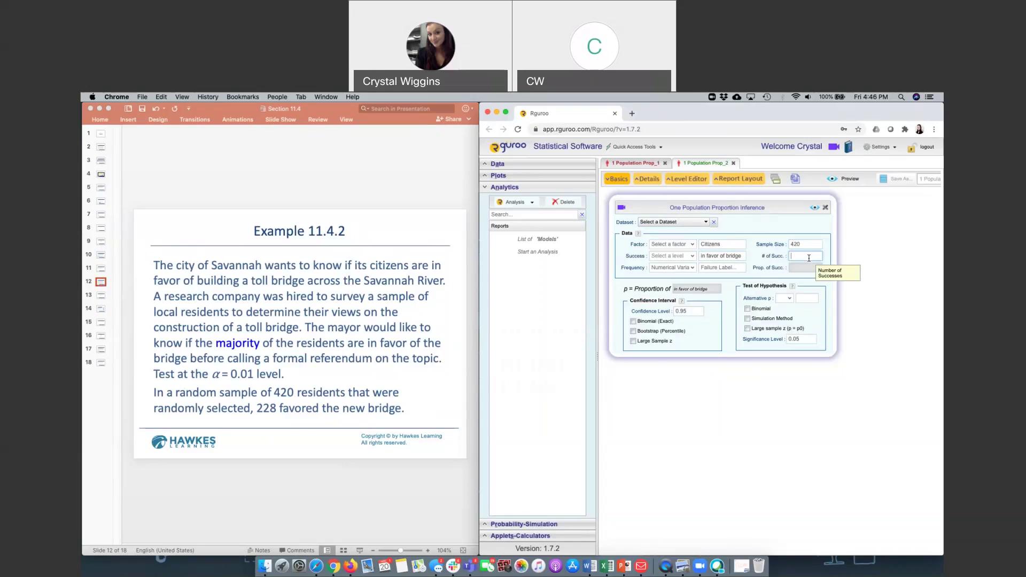
type("228")
left_click(790, 299)
left_click(784, 322)
left_click(803, 299)
type("0")
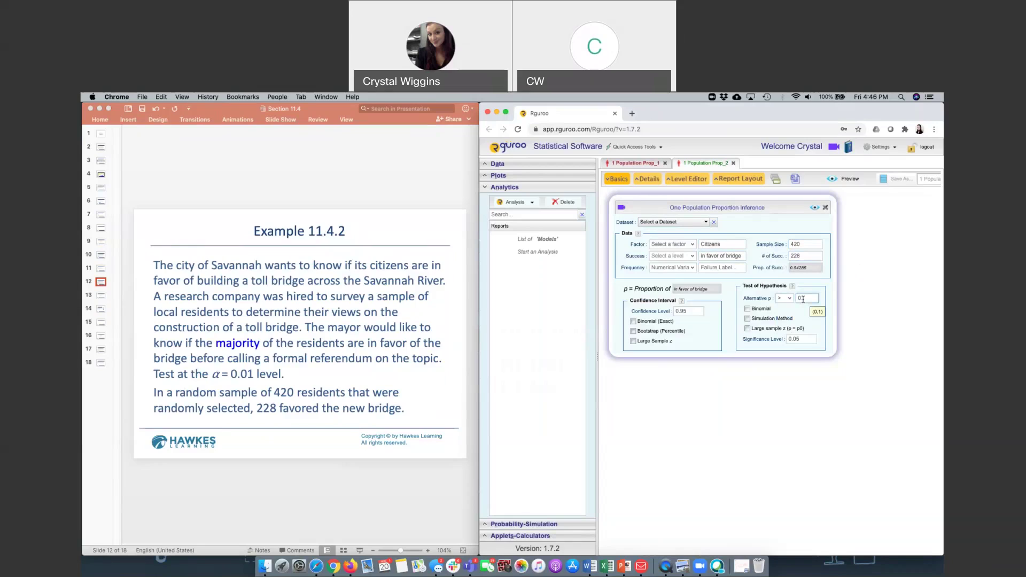
type(".50")
left_click(748, 329)
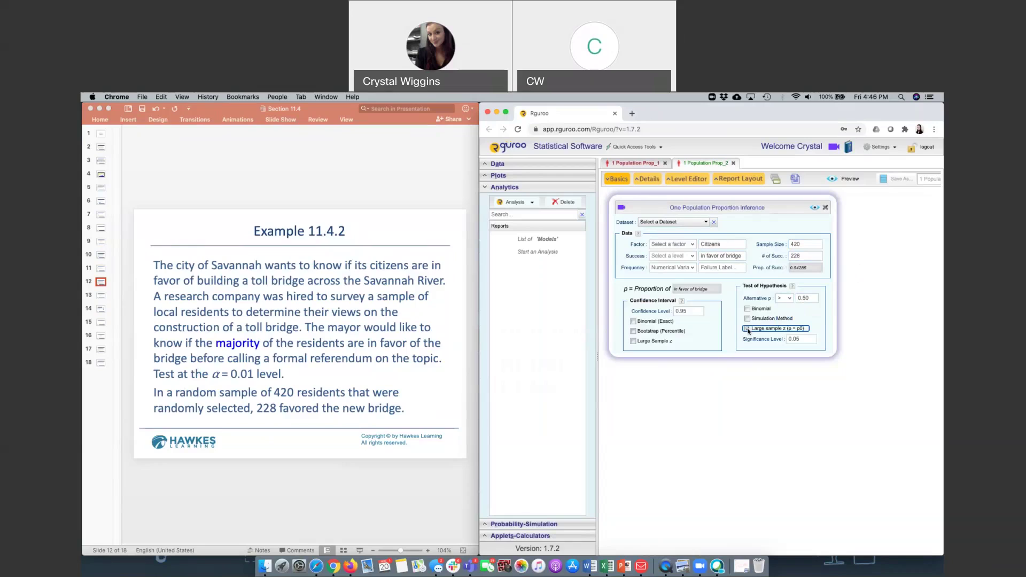
left_click(802, 340)
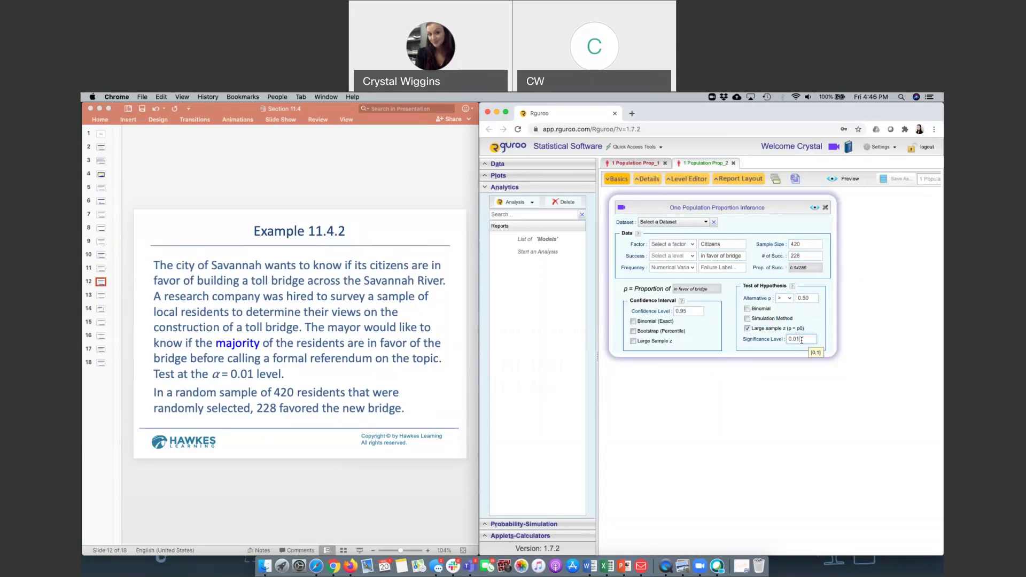
Preview the bridge test results (z = 1.7566, P-value 0.039491), then show slide 16's rejection-region graph
left_click(815, 209)
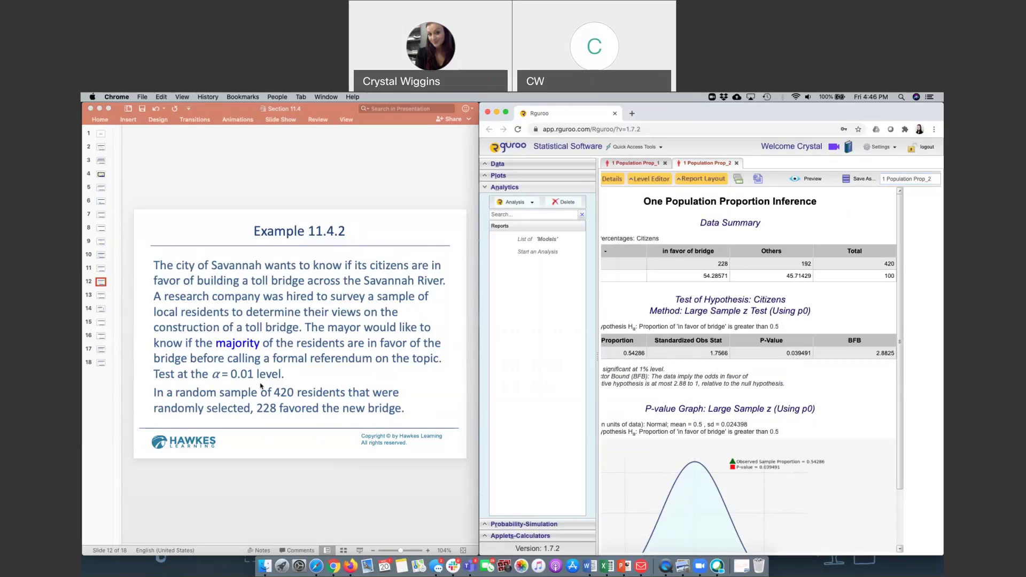
left_click(102, 341)
left_click(101, 339)
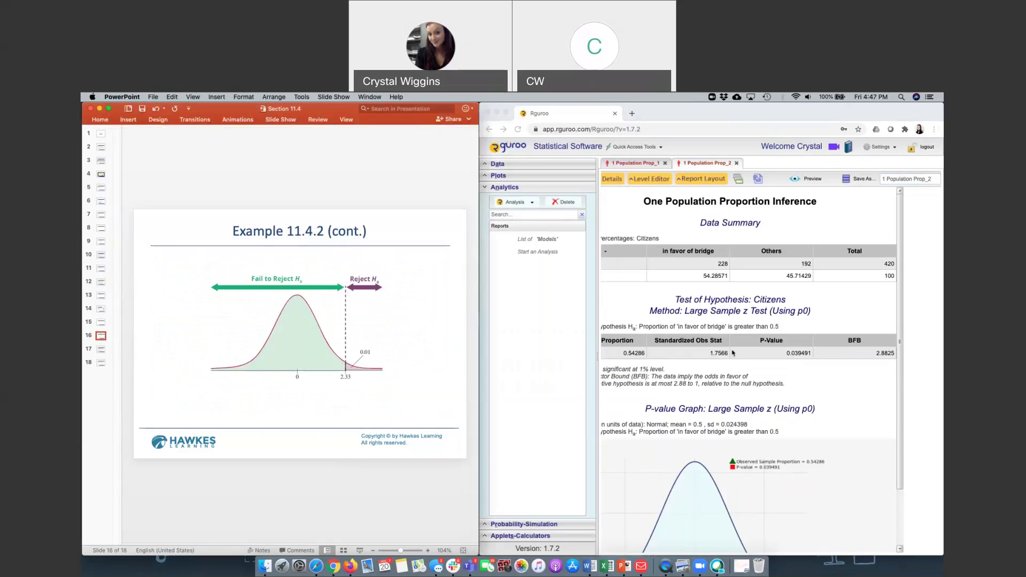
Compare slide 17's Step 5 decision with slide 16's curve, ending on slide 18's Step 6 conclusion
left_click(703, 365)
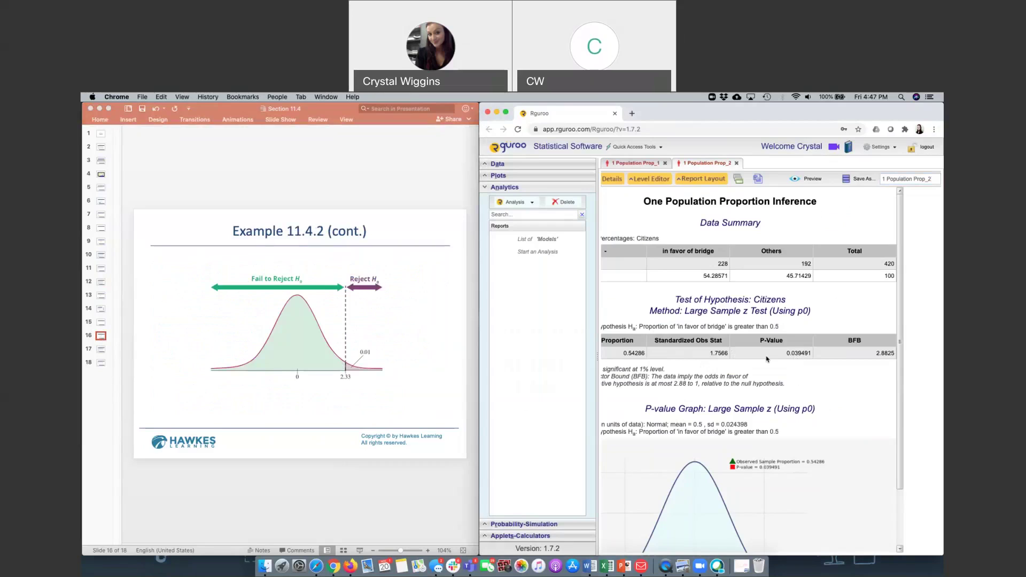
left_click(102, 351)
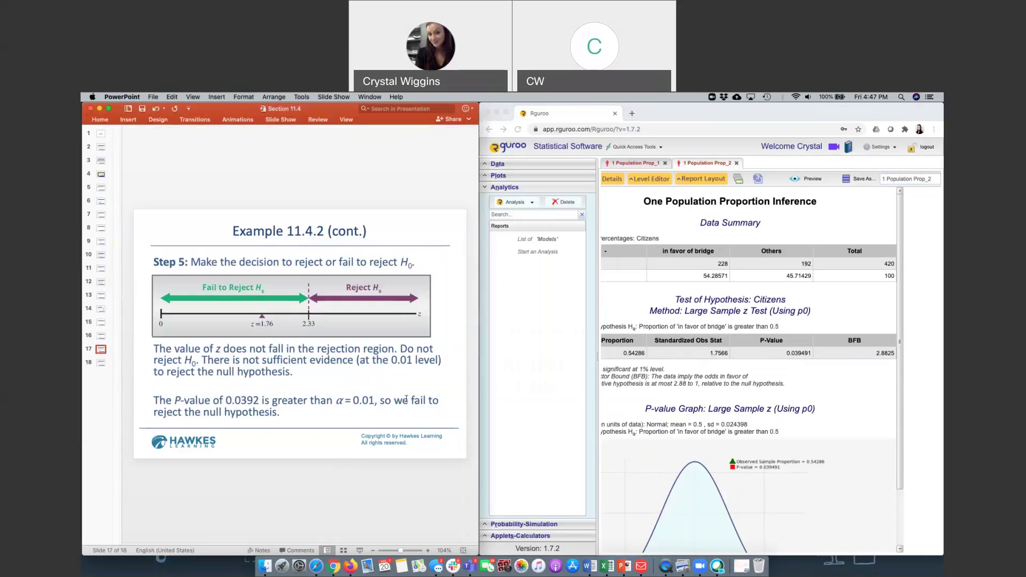
left_click(101, 336)
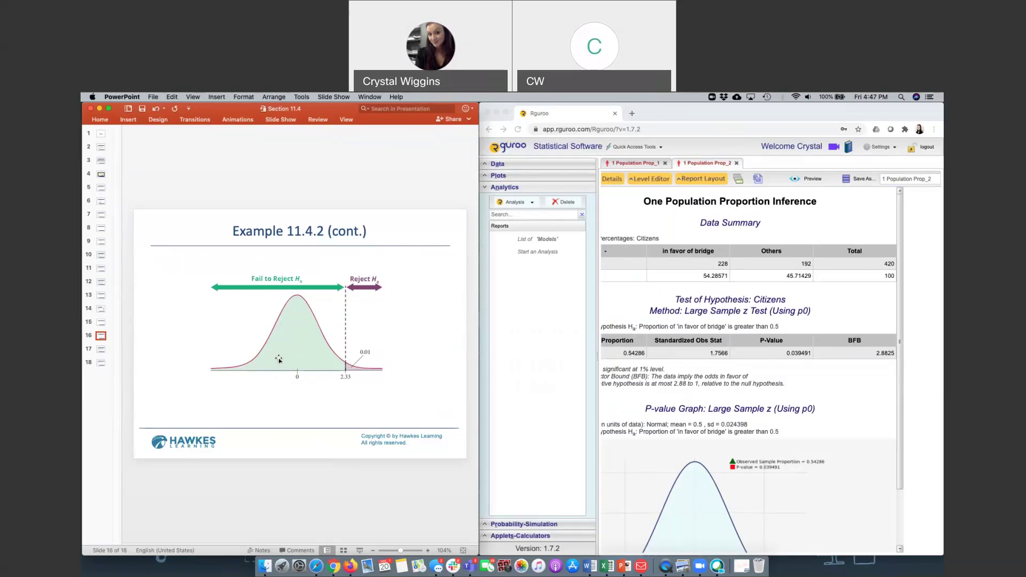
left_click(100, 350)
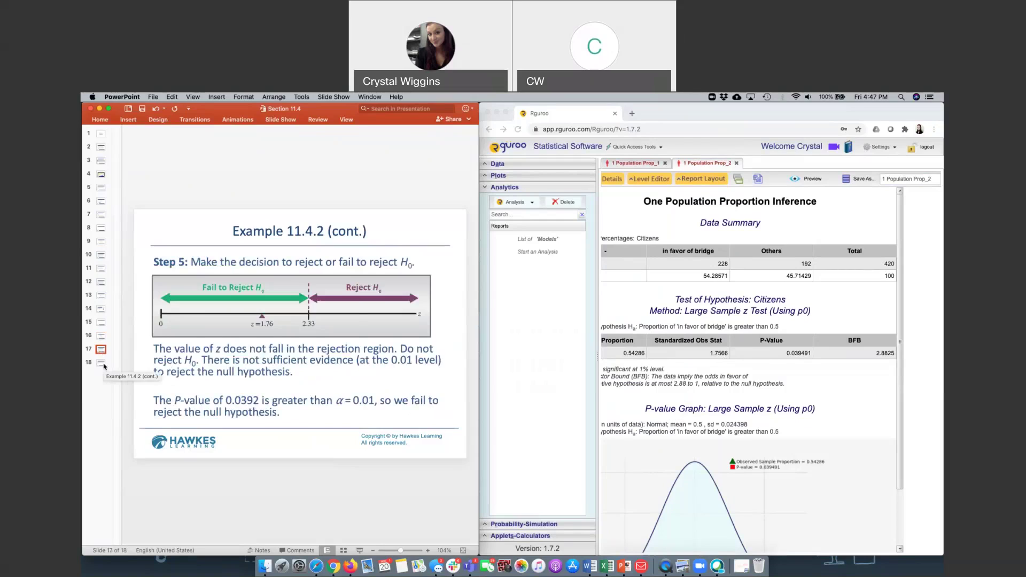
left_click(101, 363)
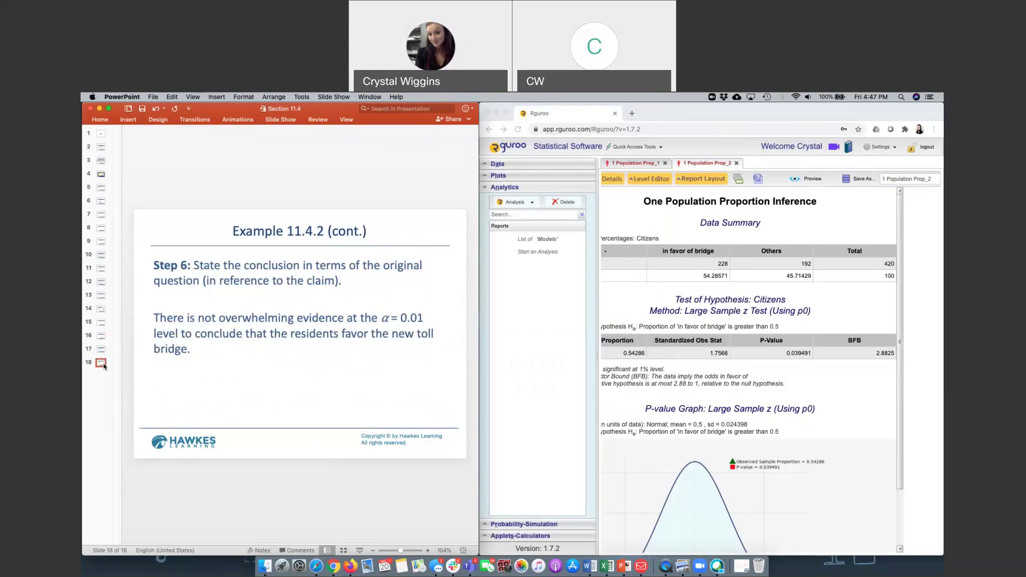